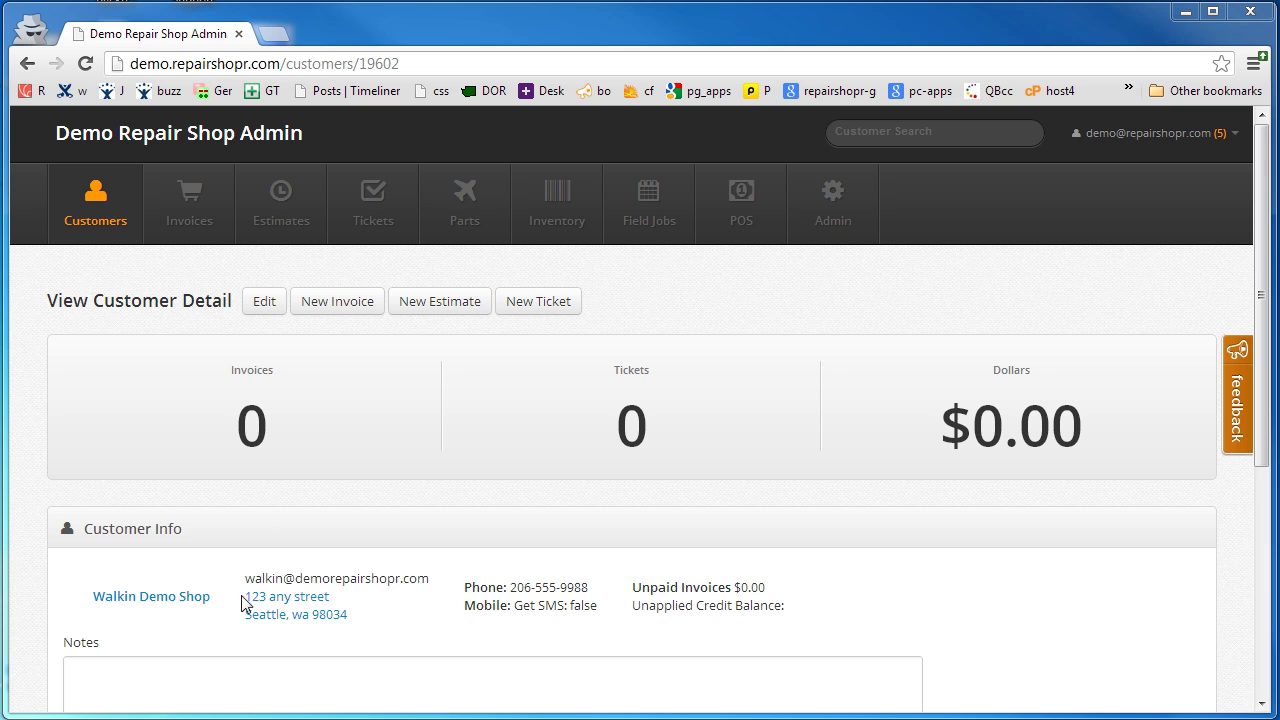
Tick 'No Email - of any kind' on the walk-in customer's record and save it
click(274, 309)
scroll(300, 420, down, 5)
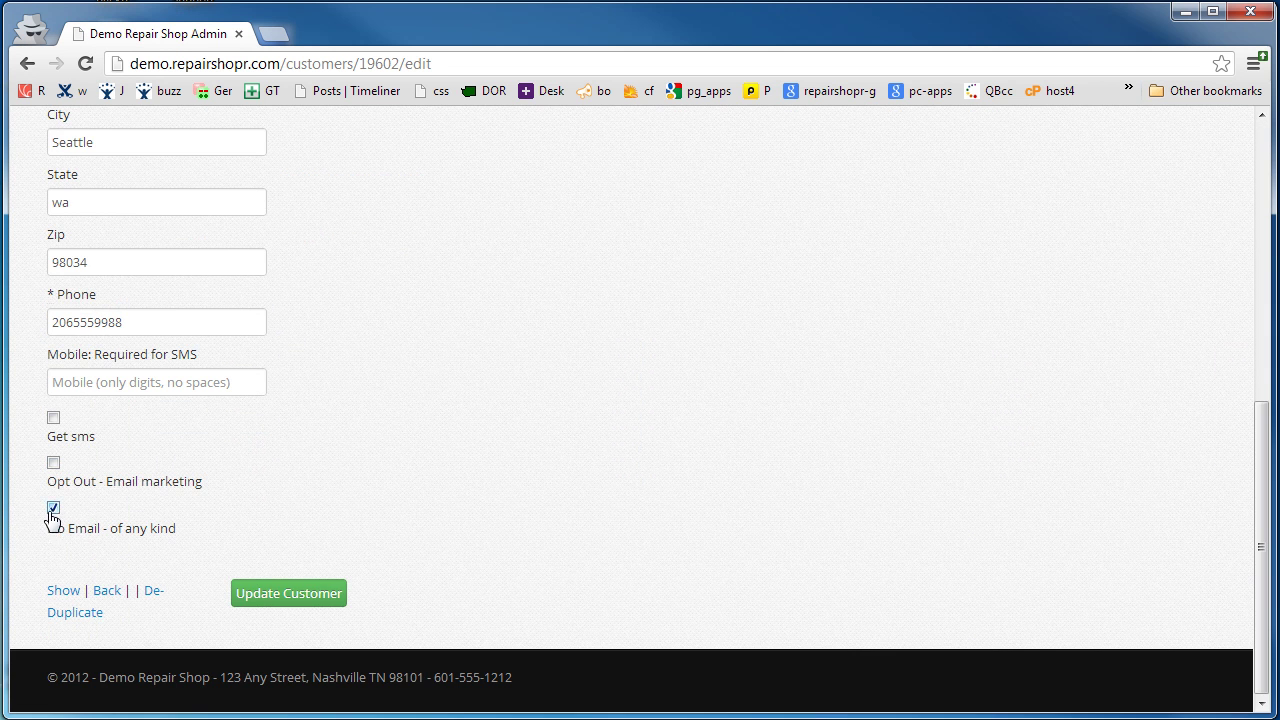
key(Return)
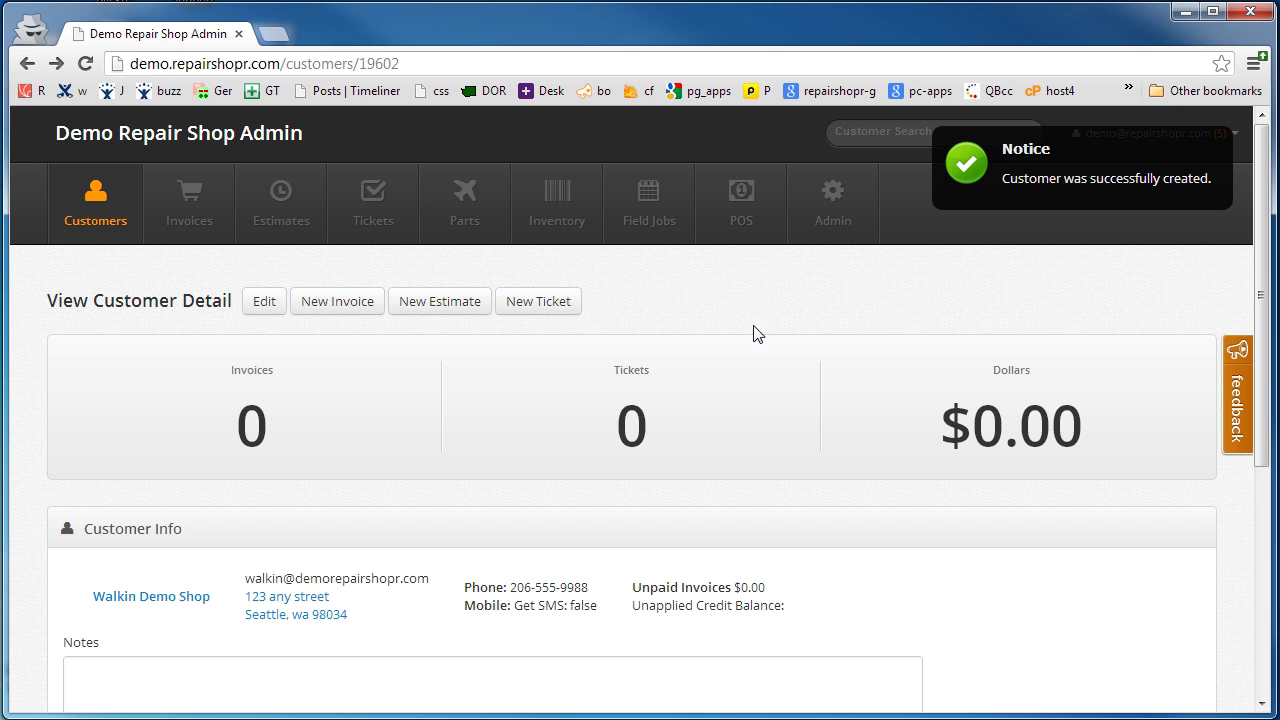
Ring up Labor ($64.99) and TripCharge ($15.00) on the POS register for $81.49 total
click(735, 248)
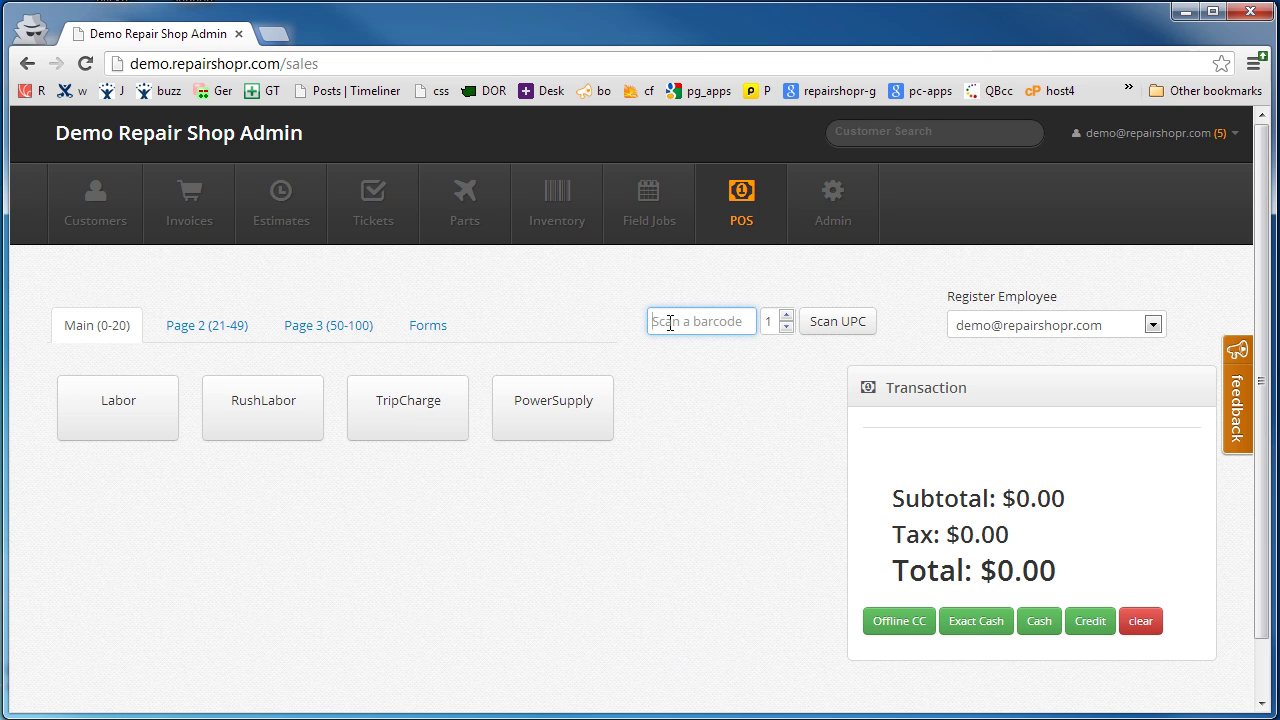
click(772, 321)
click(702, 326)
click(108, 414)
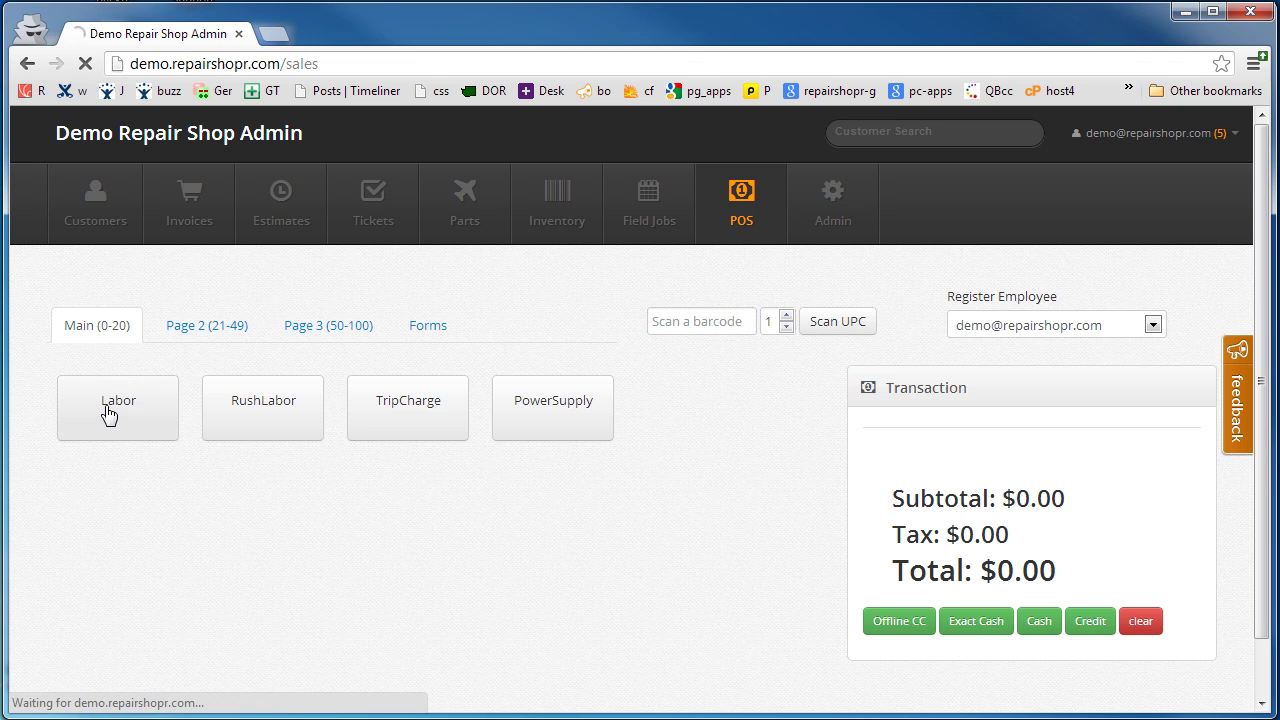
click(398, 421)
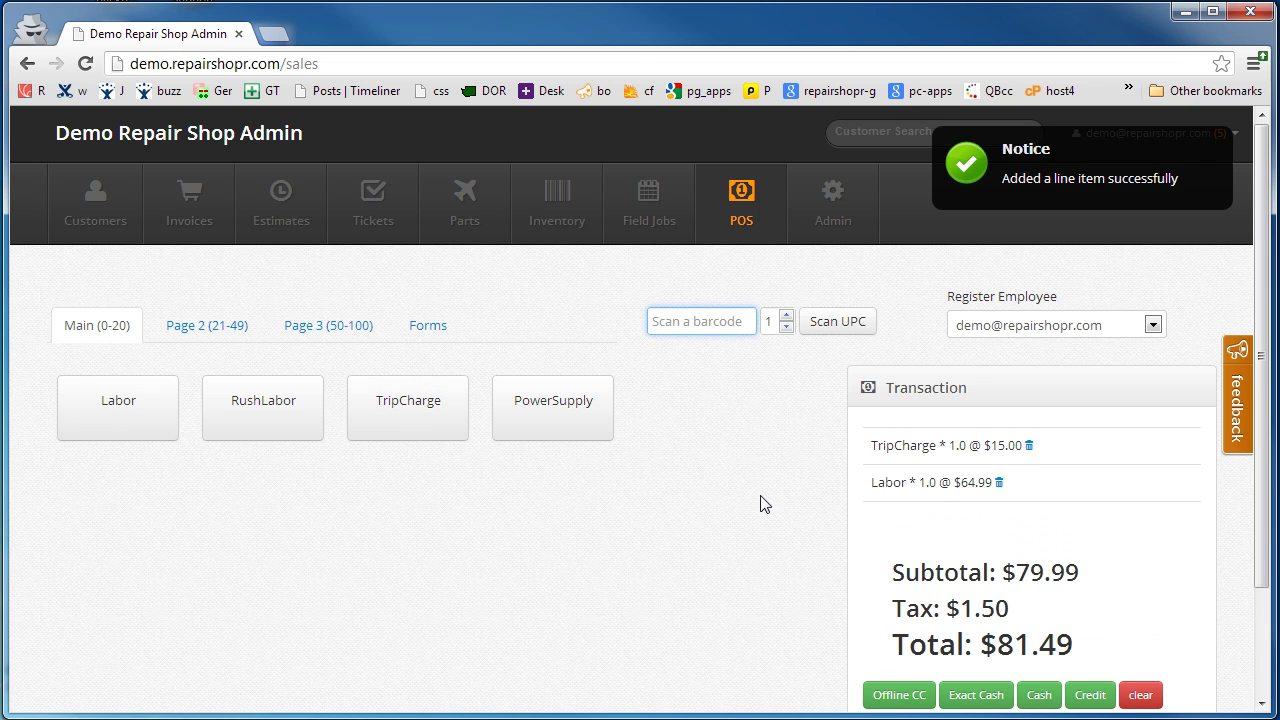
scroll(760, 503, down, 1)
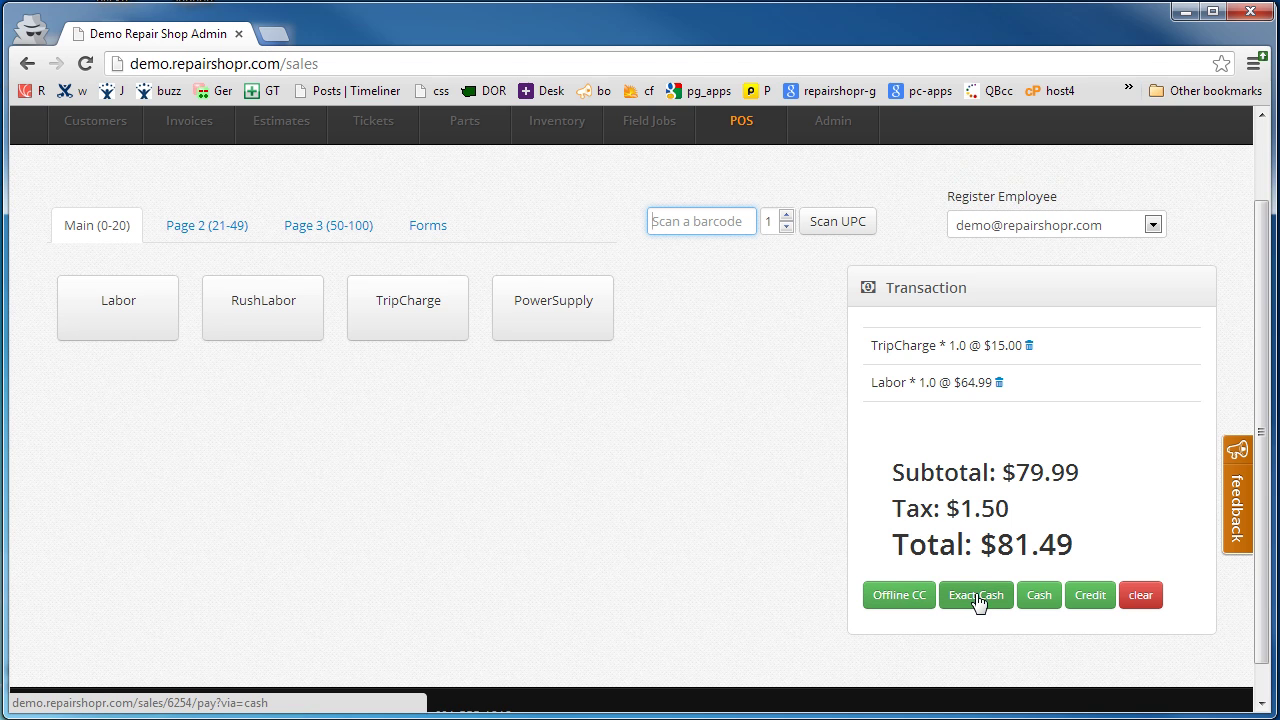
Tender the $81.49 sale in cash with 100 received and $18.51 change
click(1040, 598)
click(457, 494)
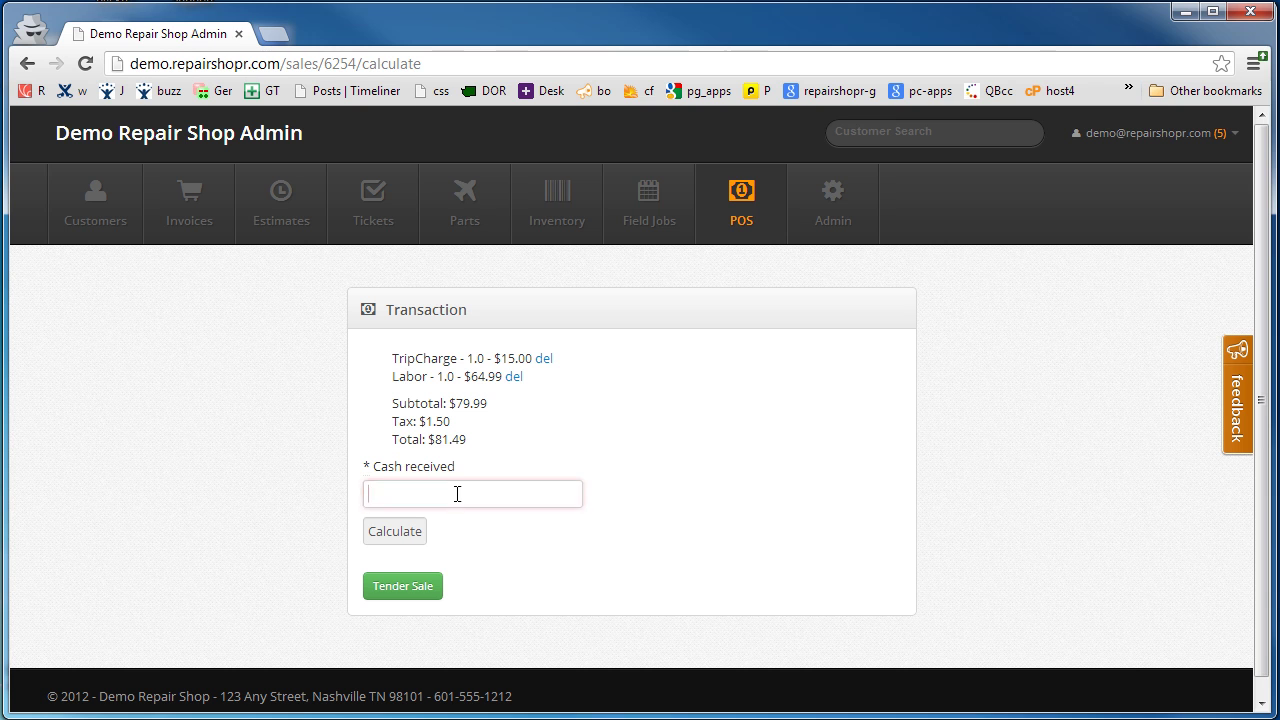
text(100)
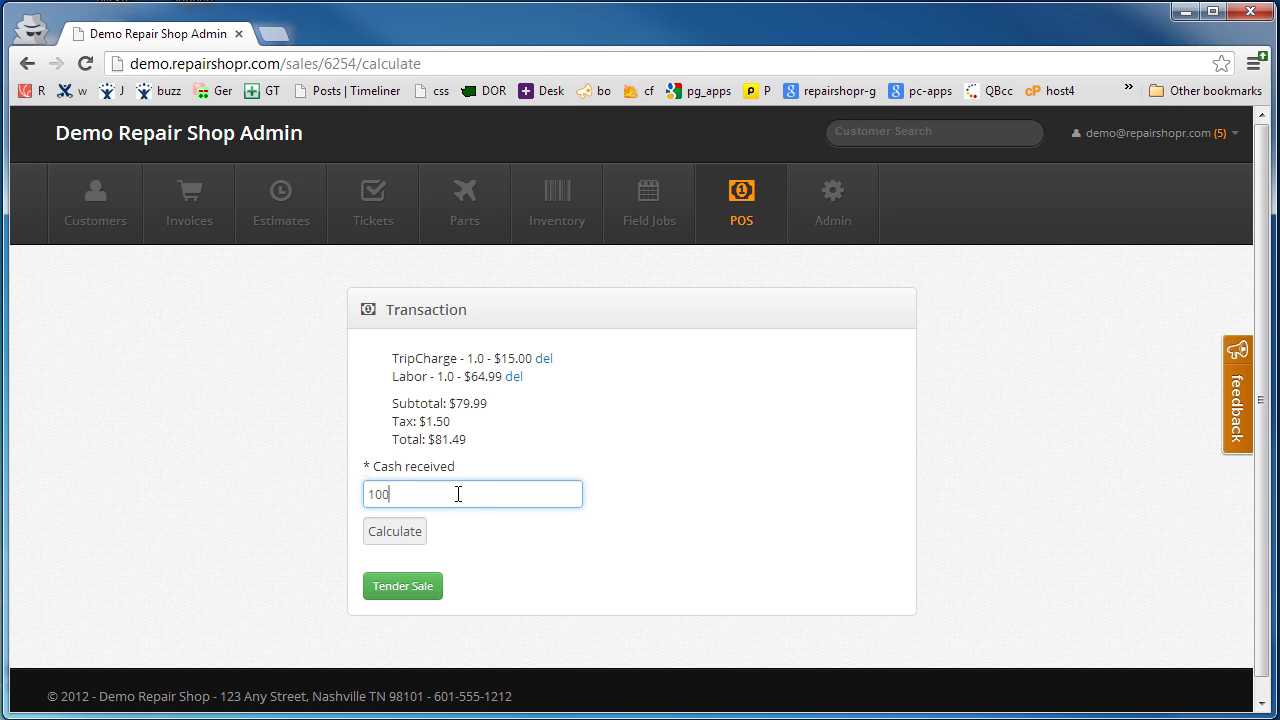
key(Return)
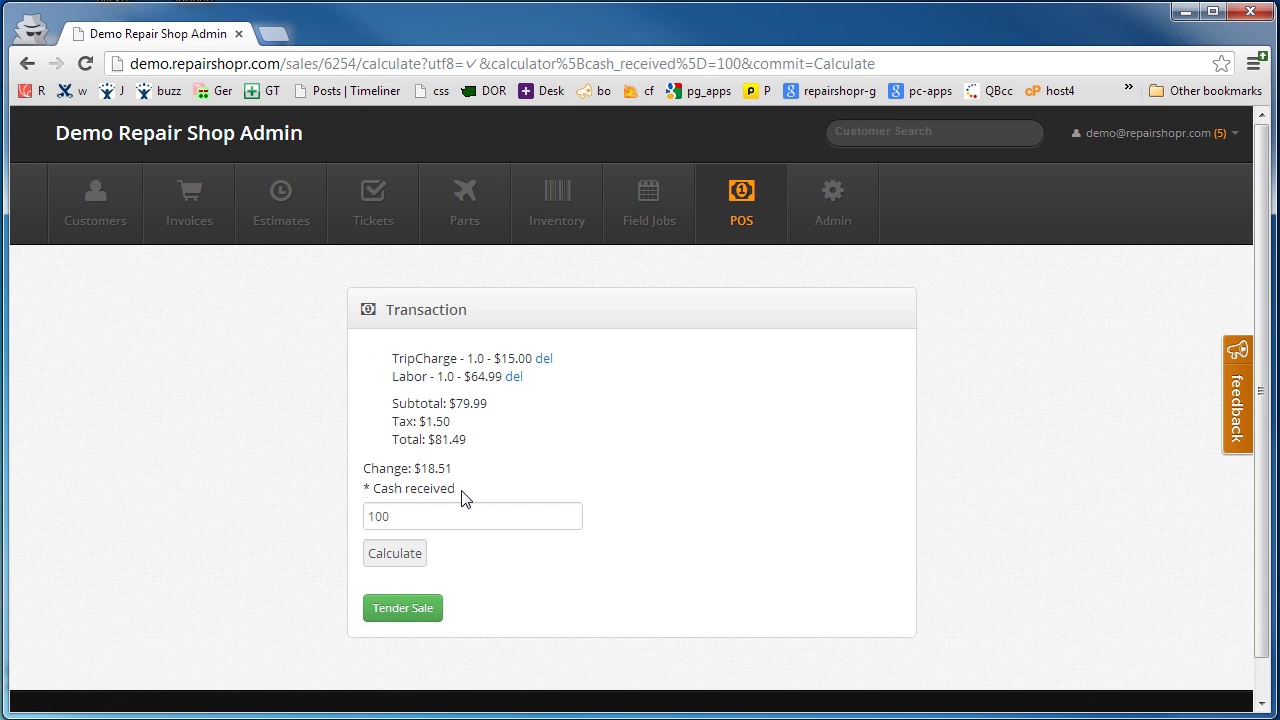
click(415, 613)
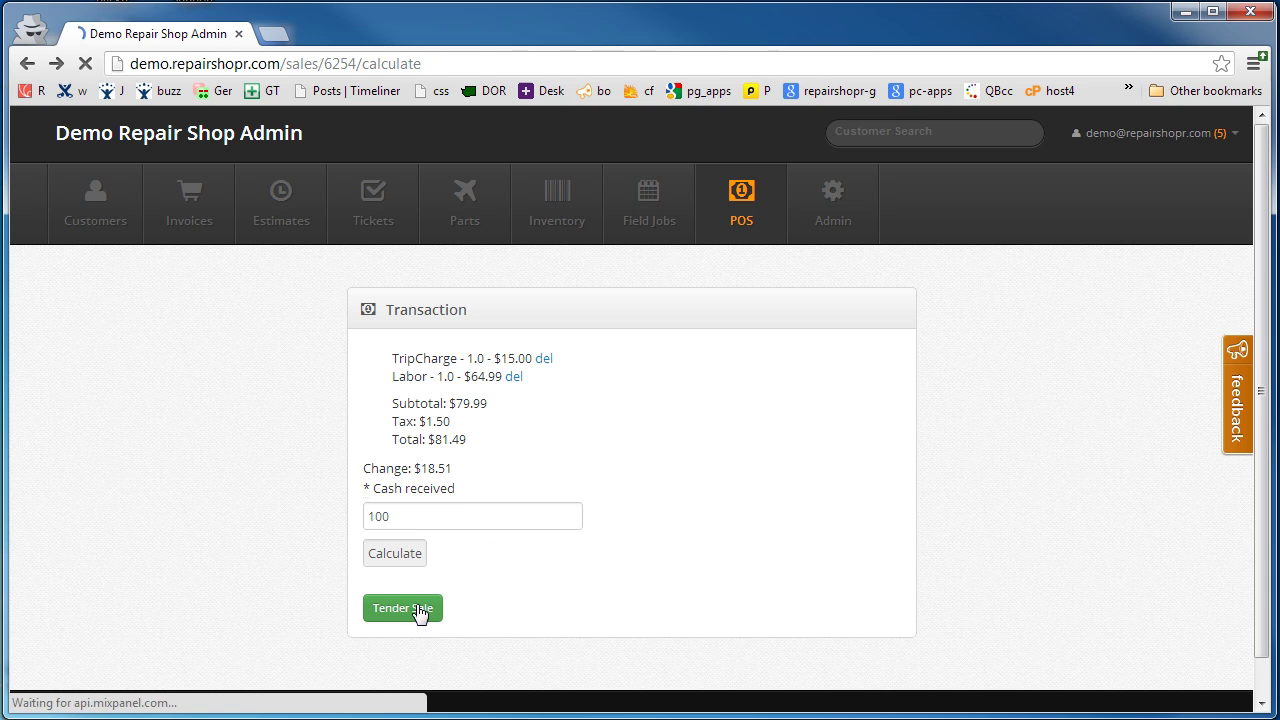
click(750, 220)
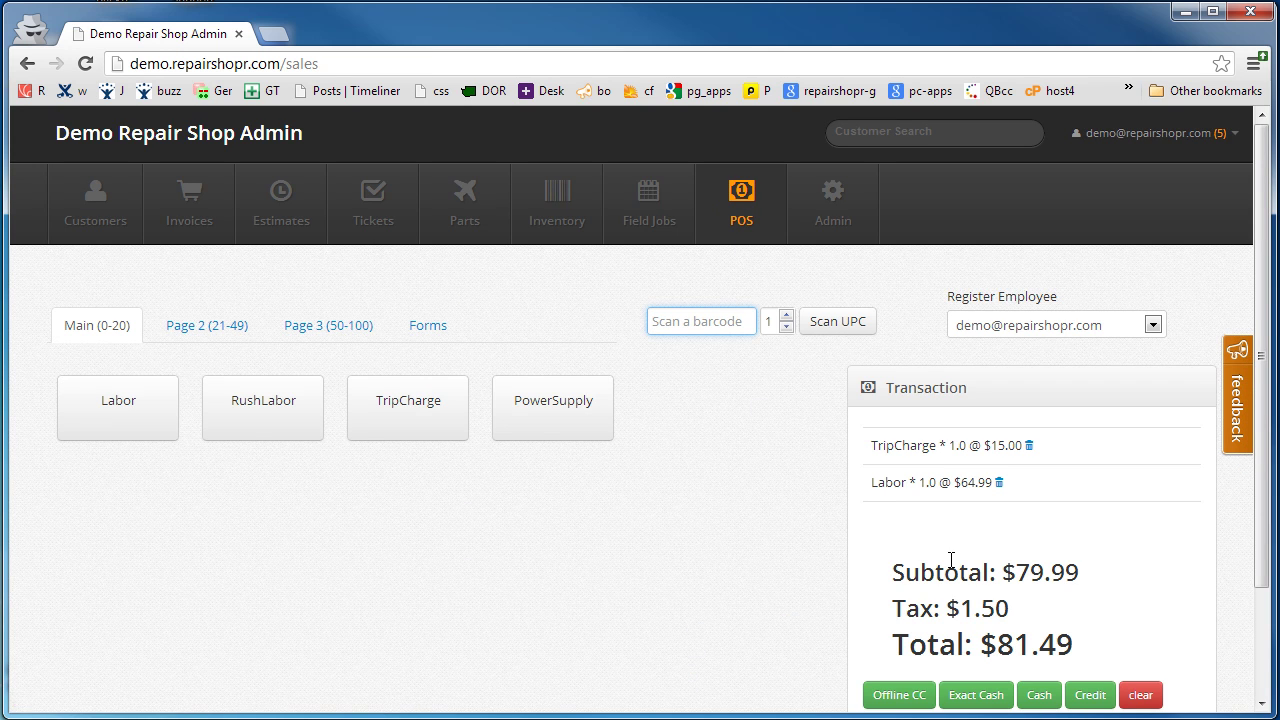
click(96, 205)
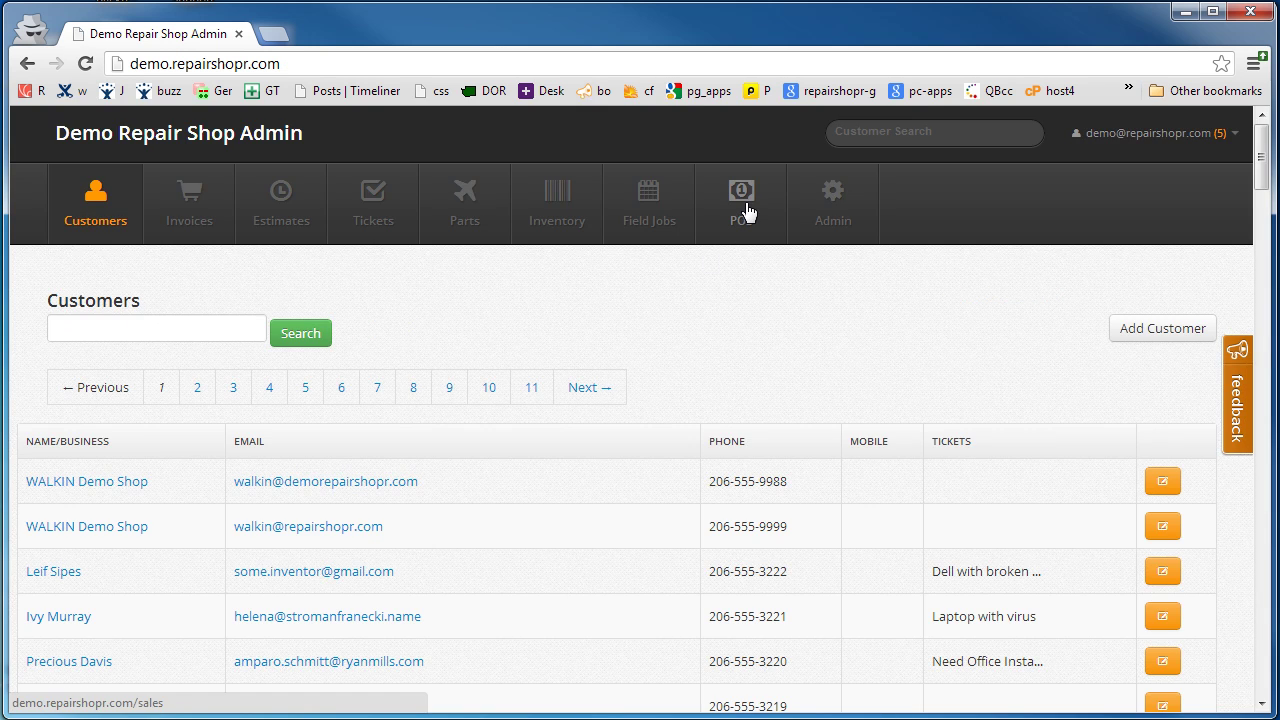
click(752, 213)
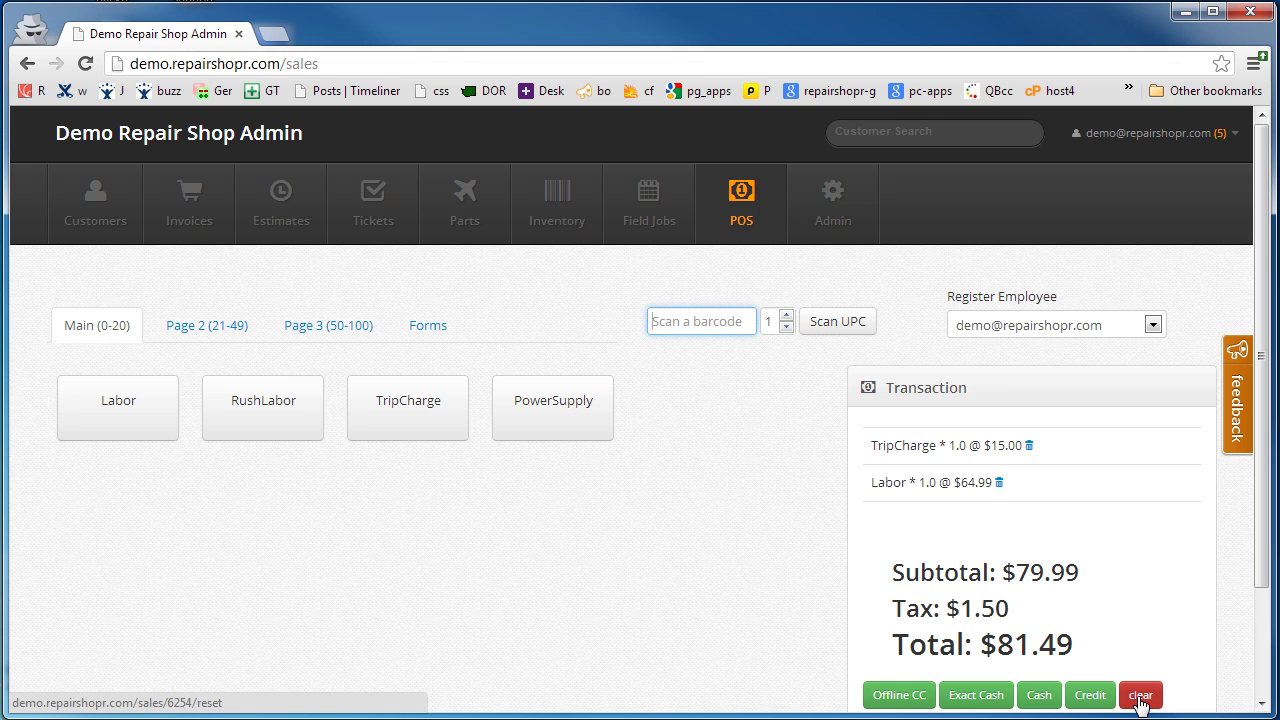
Clear the sale, add Labor, pay by offline card, and download invoice 1309 as PDF
click(1140, 697)
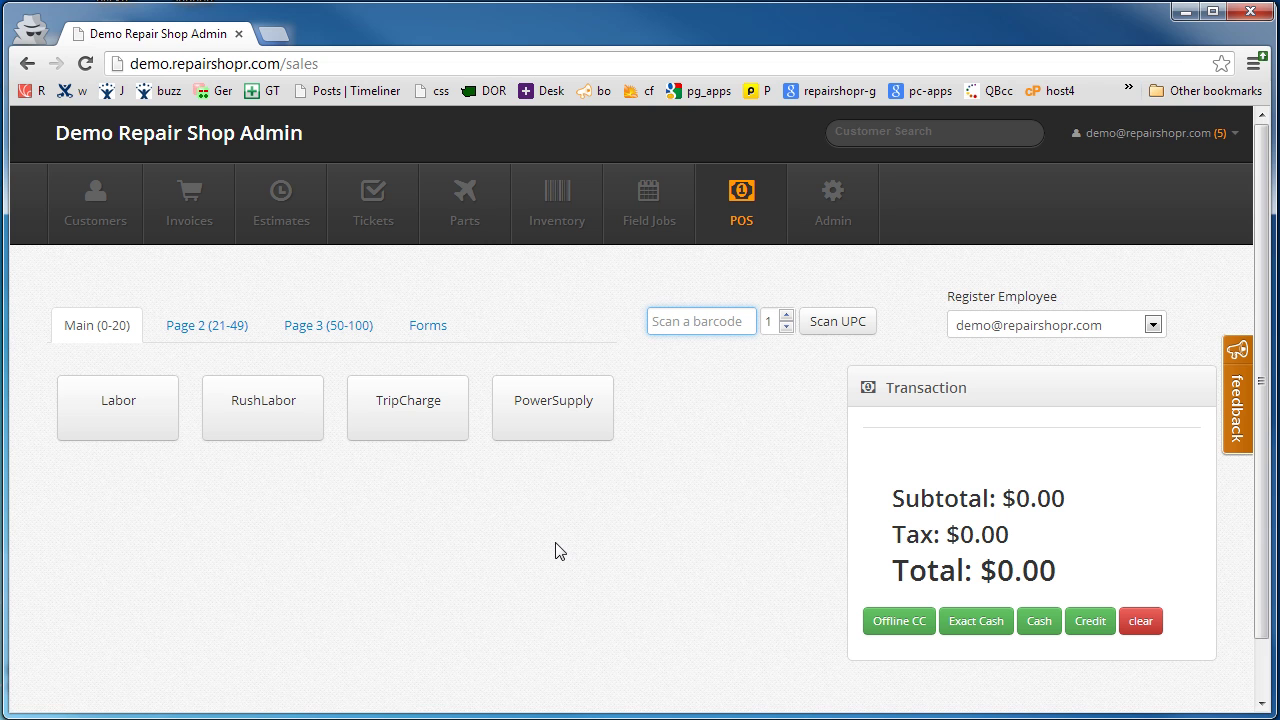
click(147, 406)
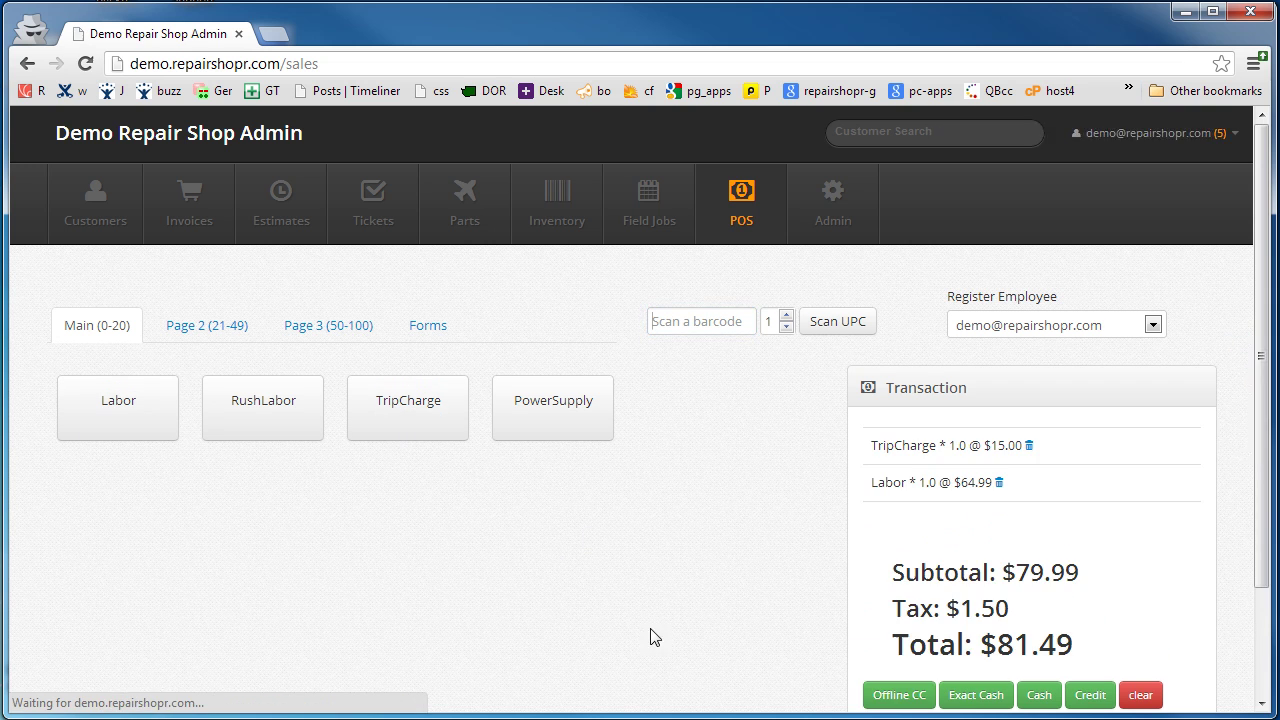
click(900, 697)
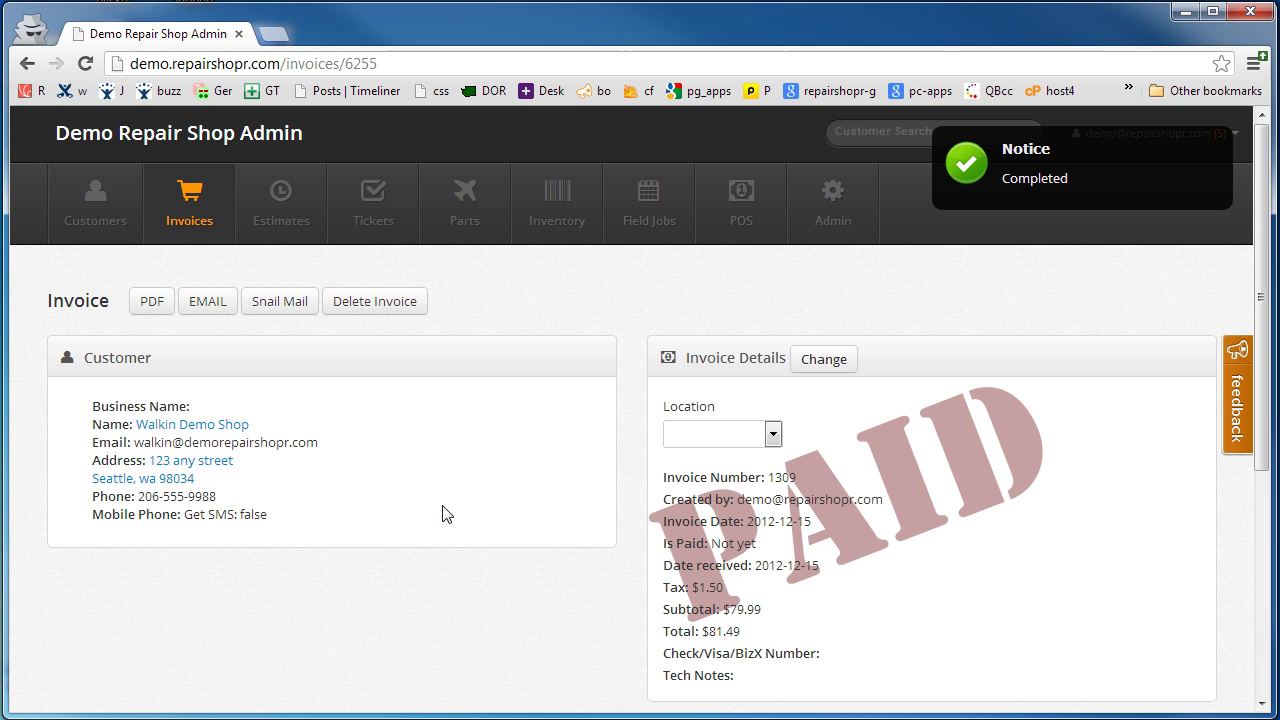
click(151, 305)
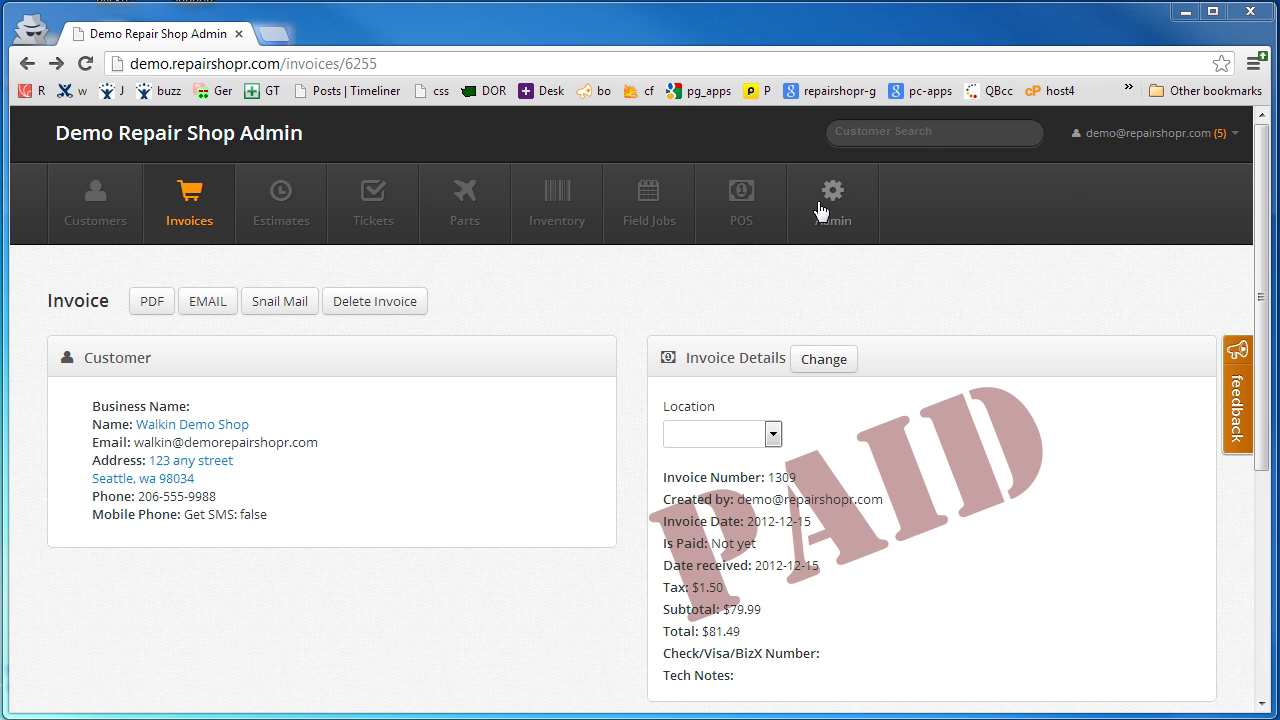
click(745, 202)
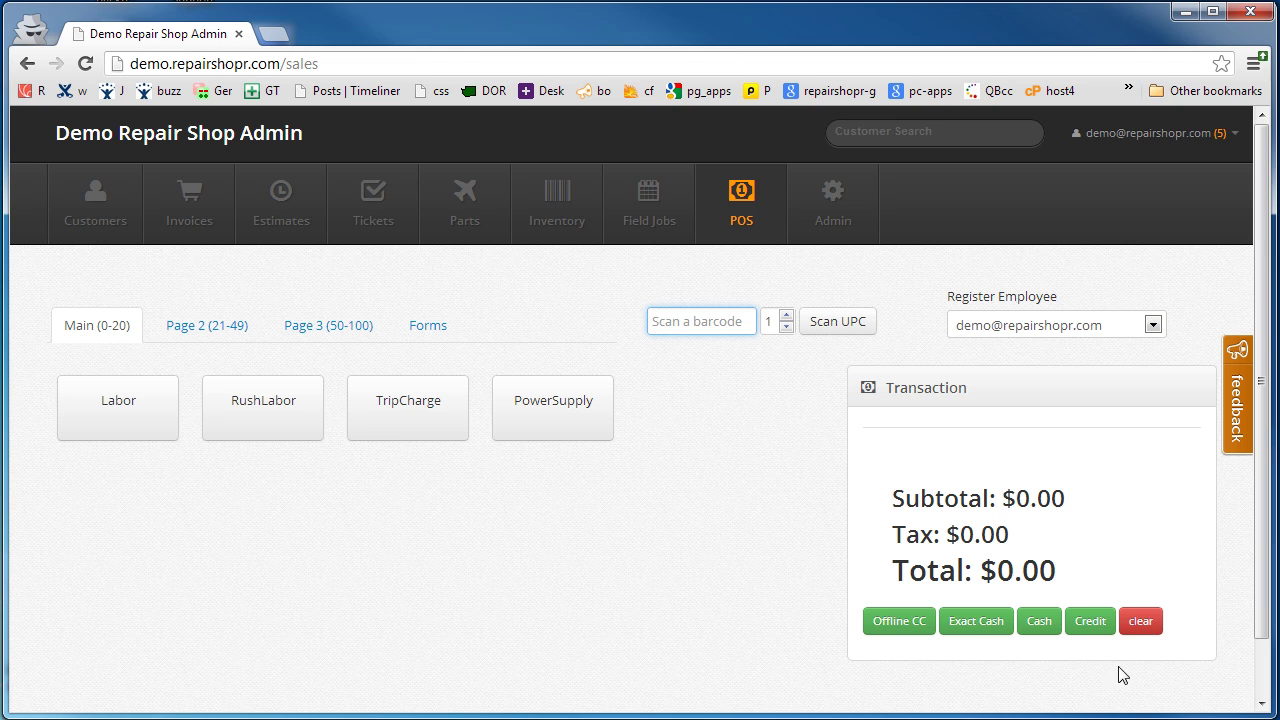
Check the register employee list and Page 2, Page 3 and Main products, then show Forms
click(1057, 324)
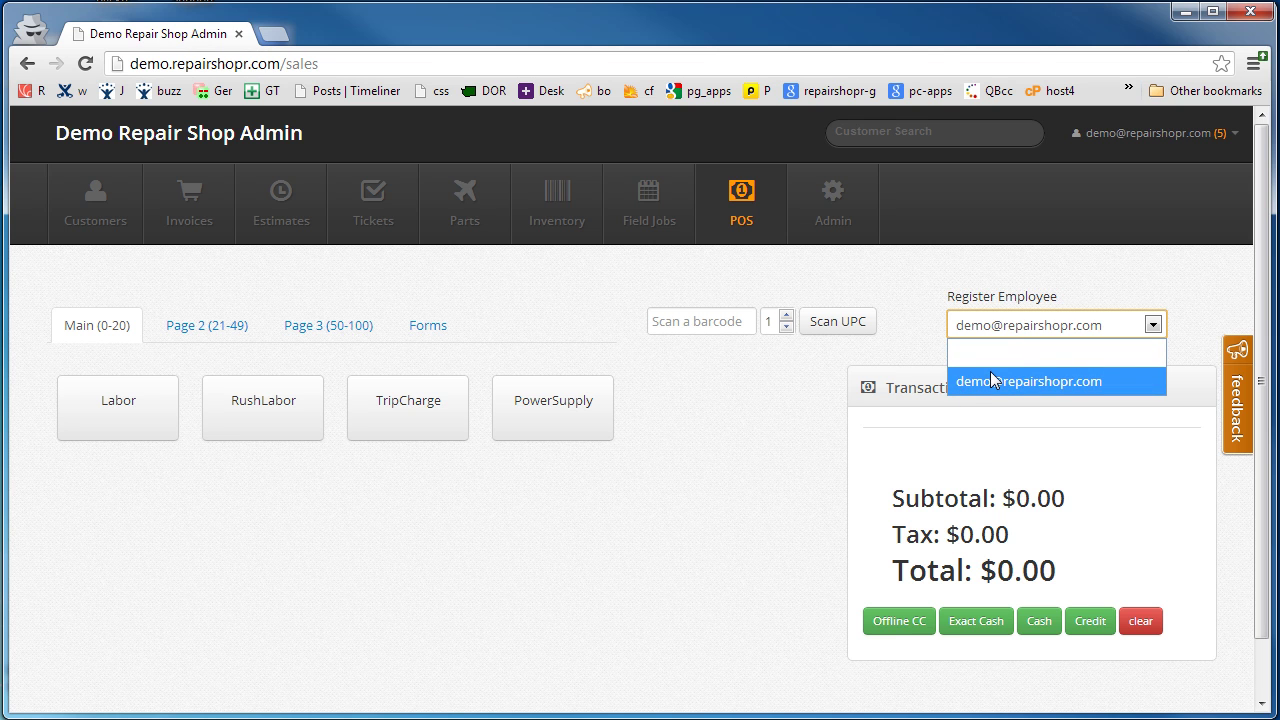
click(786, 390)
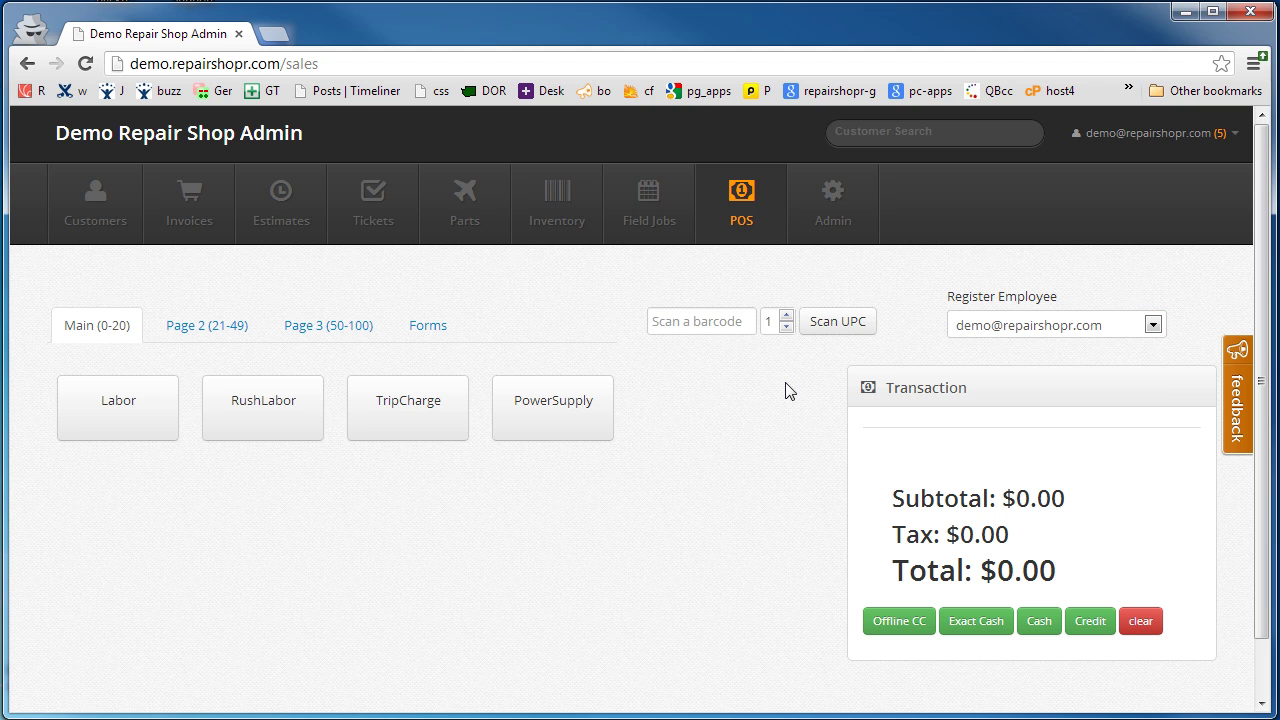
click(197, 332)
click(306, 331)
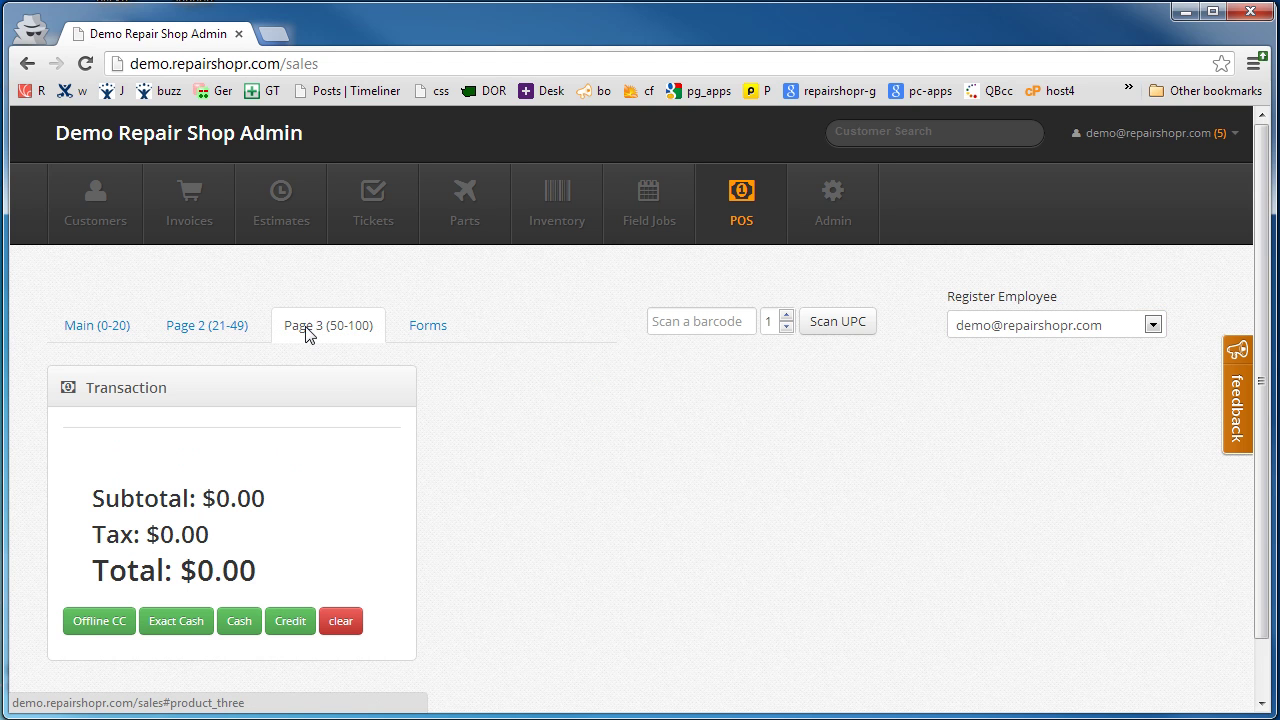
click(205, 334)
click(117, 332)
click(424, 326)
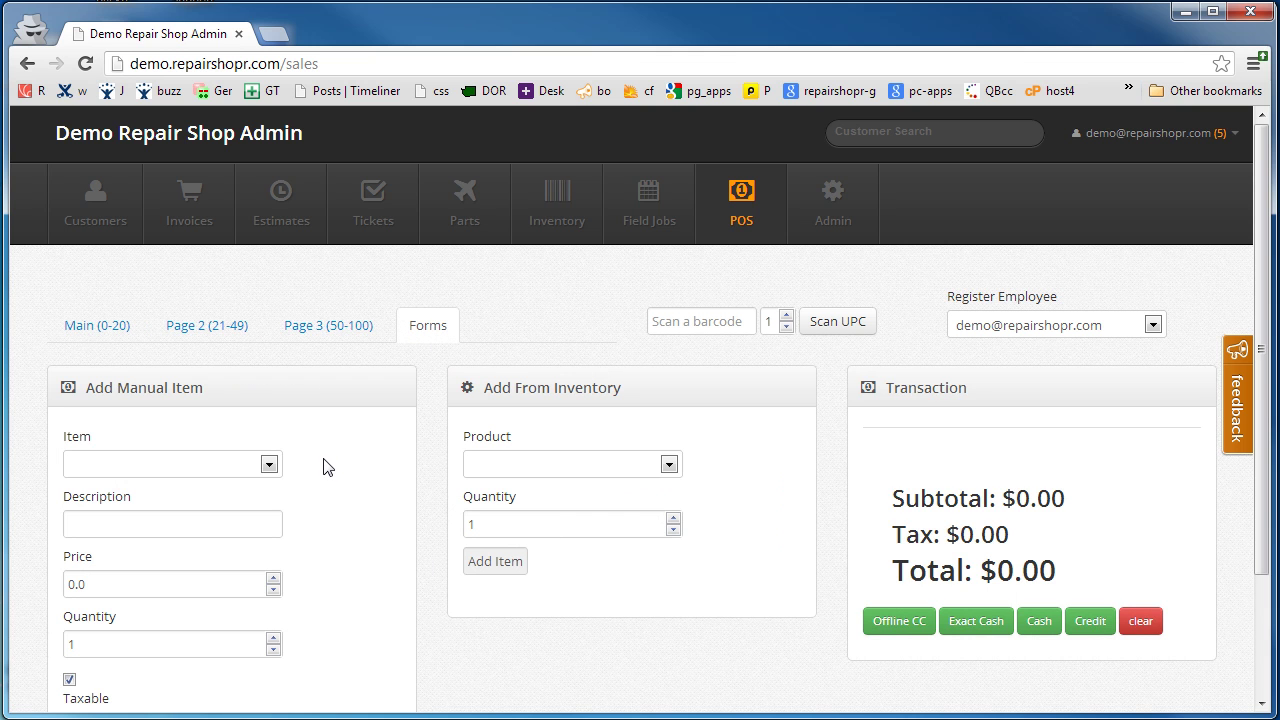
Return to the Main (0-20) product buttons and reload the POS register
click(104, 328)
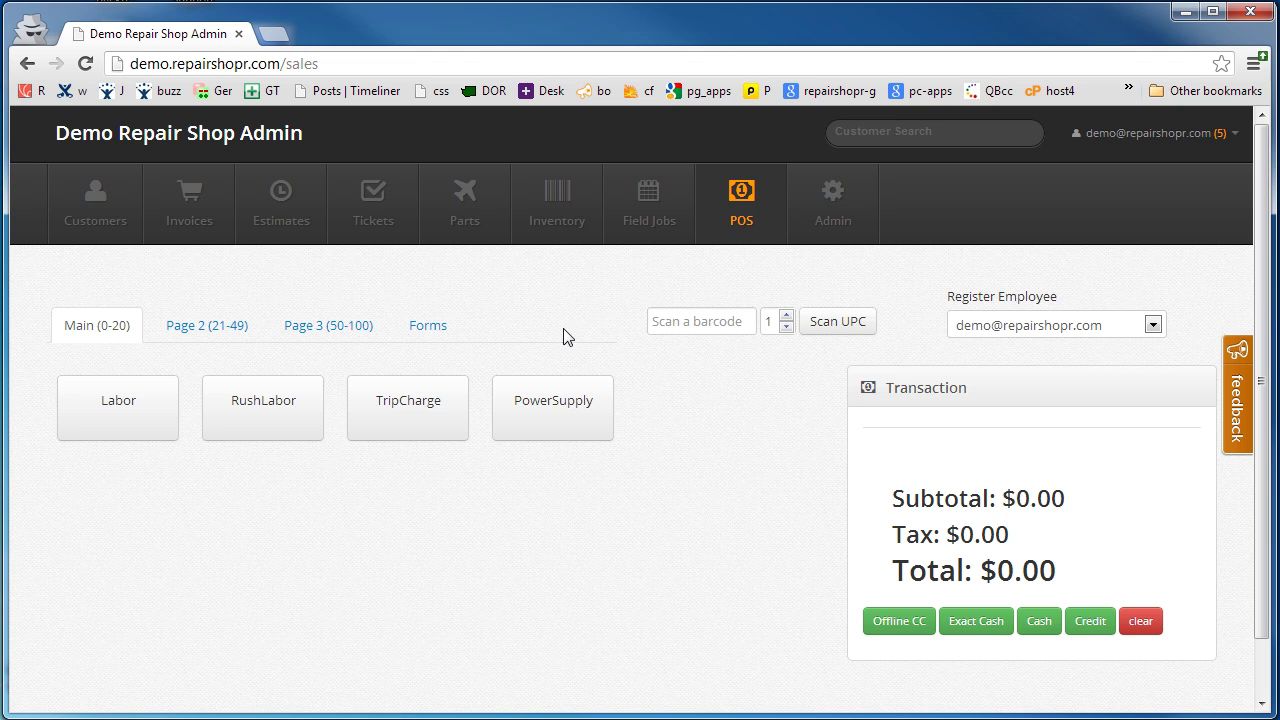
click(748, 210)
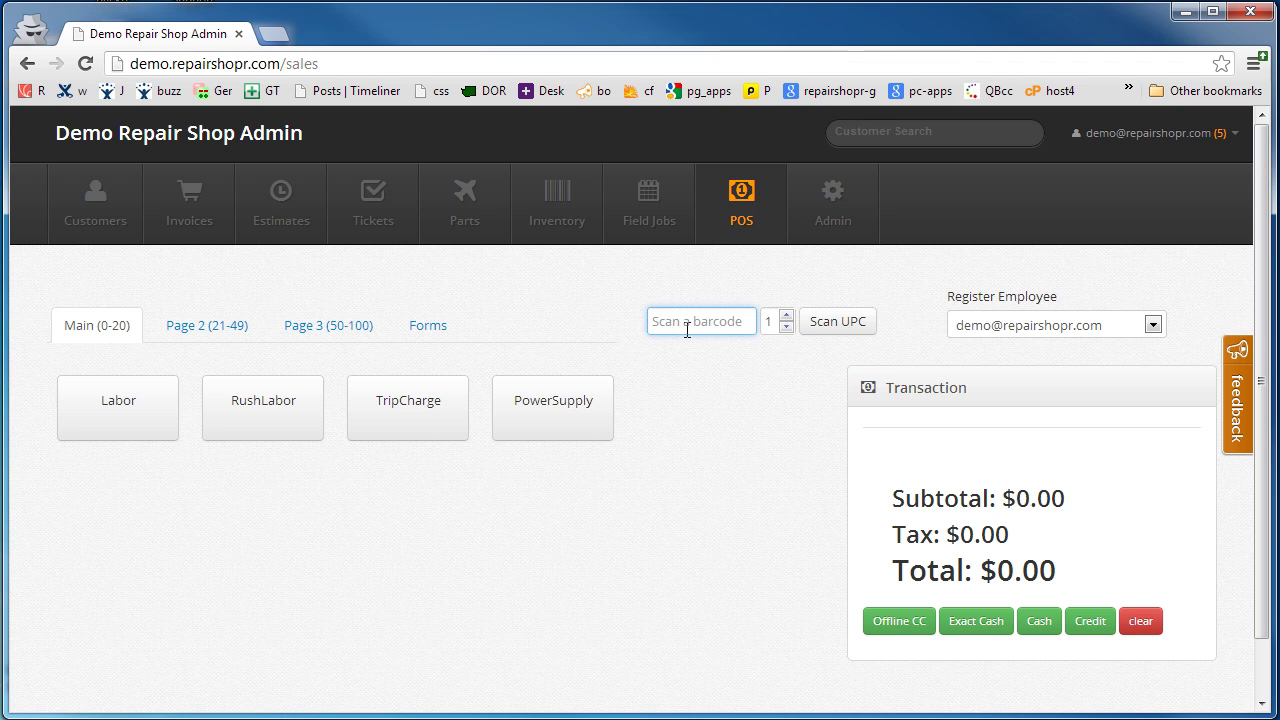